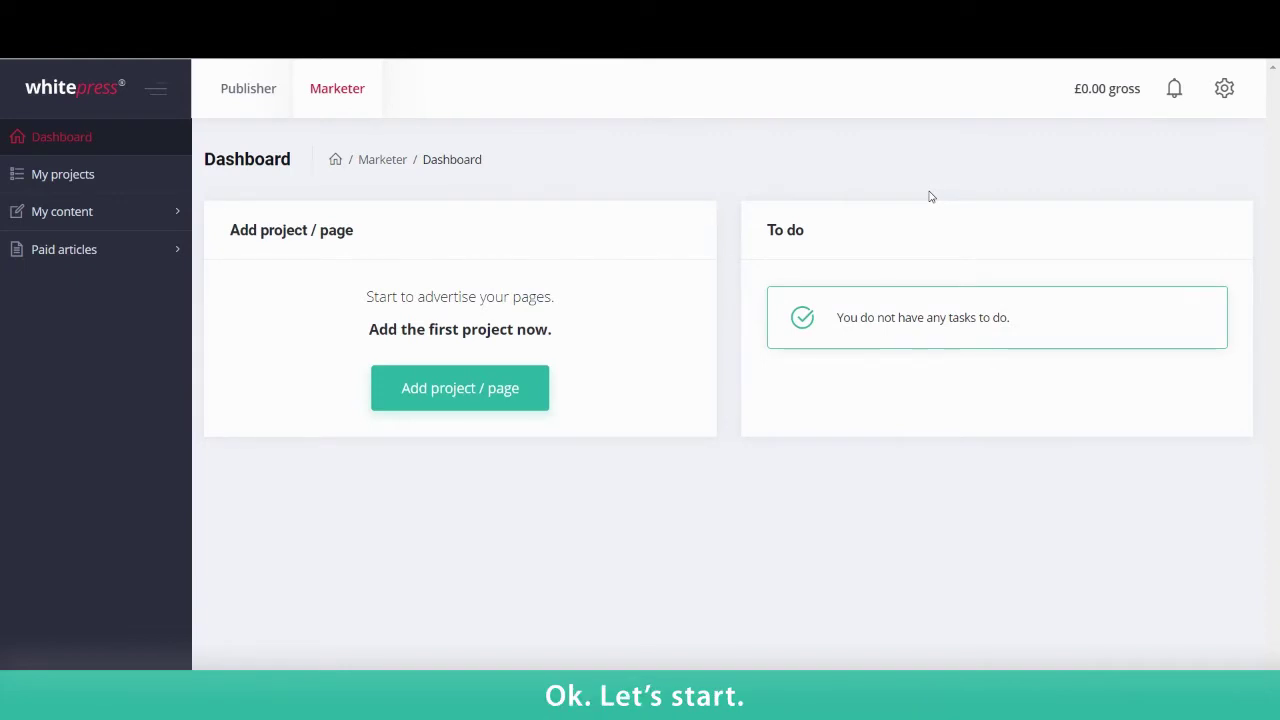
Step: Go to the Sub-accounts tab of My account through the gear menu
{"action": "left_click", "coordinate": [1224, 88]}
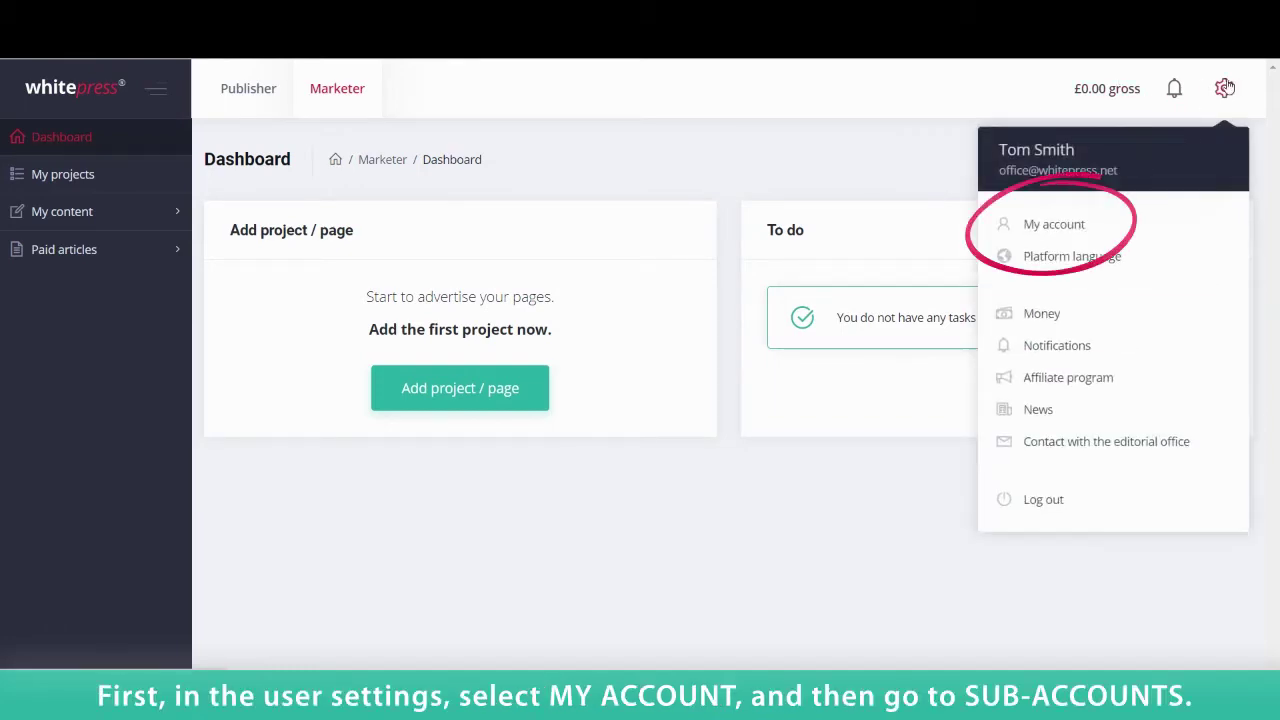
{"action": "left_click", "coordinate": [1088, 234]}
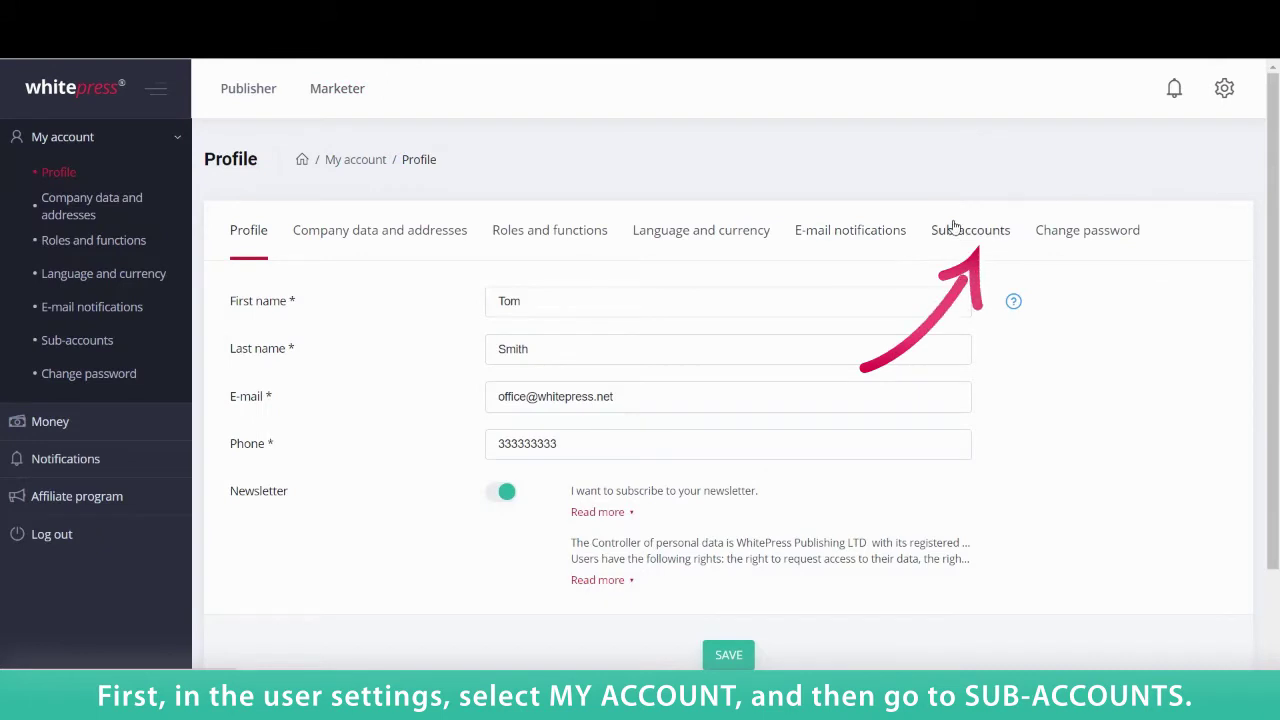
{"action": "left_click", "coordinate": [955, 230]}
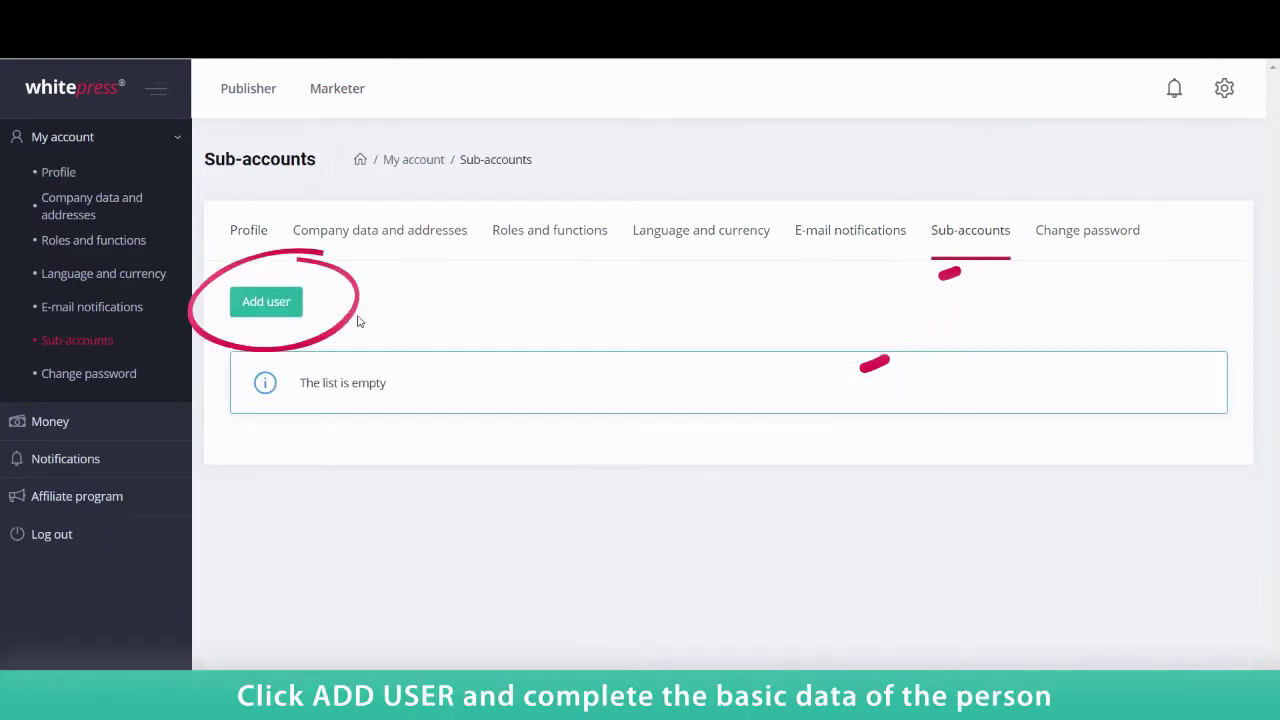
Step: Start adding a new sub-account user and enter its e-mail address and password
{"action": "left_click", "coordinate": [292, 303]}
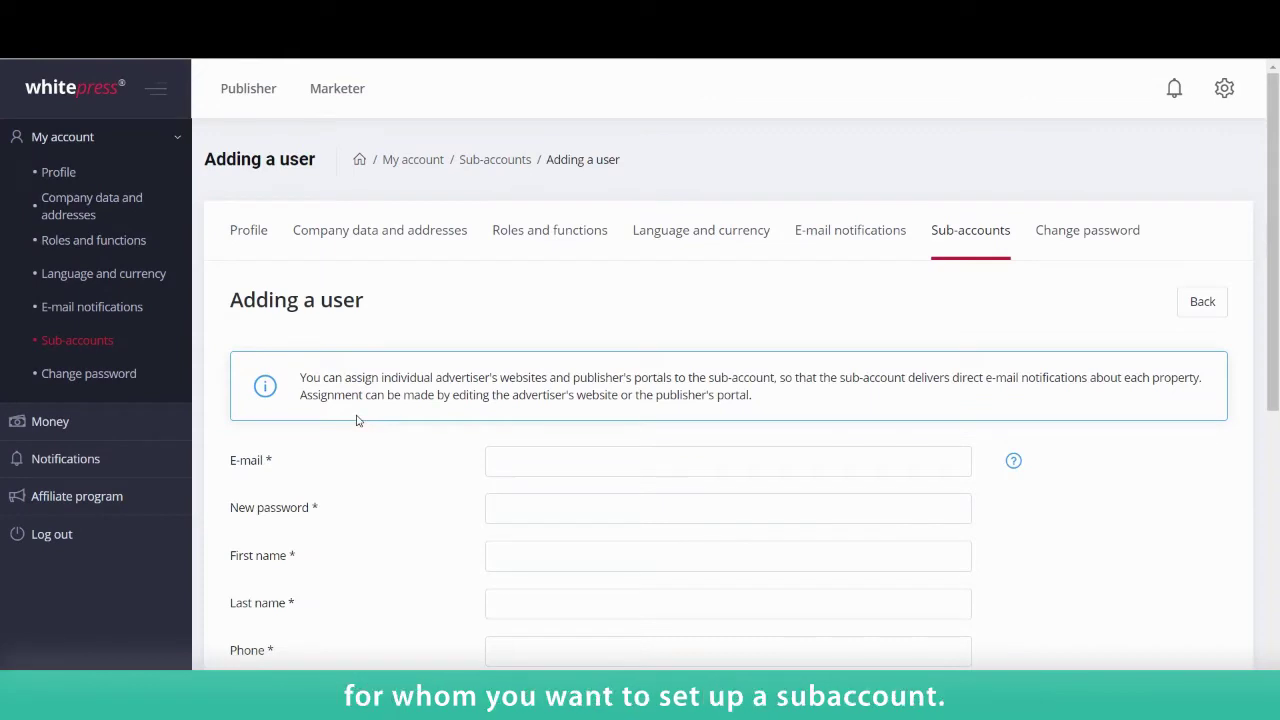
{"action": "left_click", "coordinate": [503, 452]}
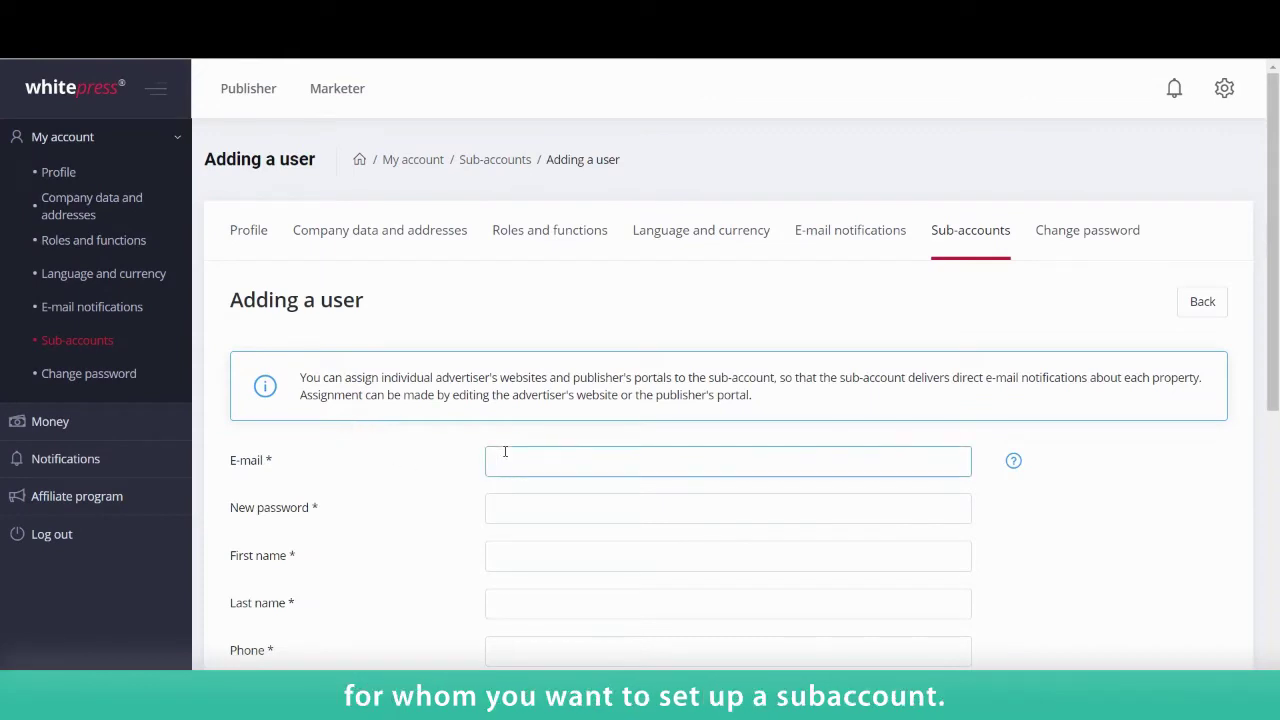
{"action": "left_click", "coordinate": [705, 500]}
{"action": "type", "text": "•••••••••"}
Step: Fill in the new user's first name, last name and phone number
{"action": "left_click", "coordinate": [611, 556]}
{"action": "left_click", "coordinate": [598, 604]}
{"action": "scroll", "coordinate": [598, 604], "scroll_direction": "down", "scroll_amount": 2}
{"action": "left_click", "coordinate": [568, 476]}
{"action": "type", "text": "666555444"}
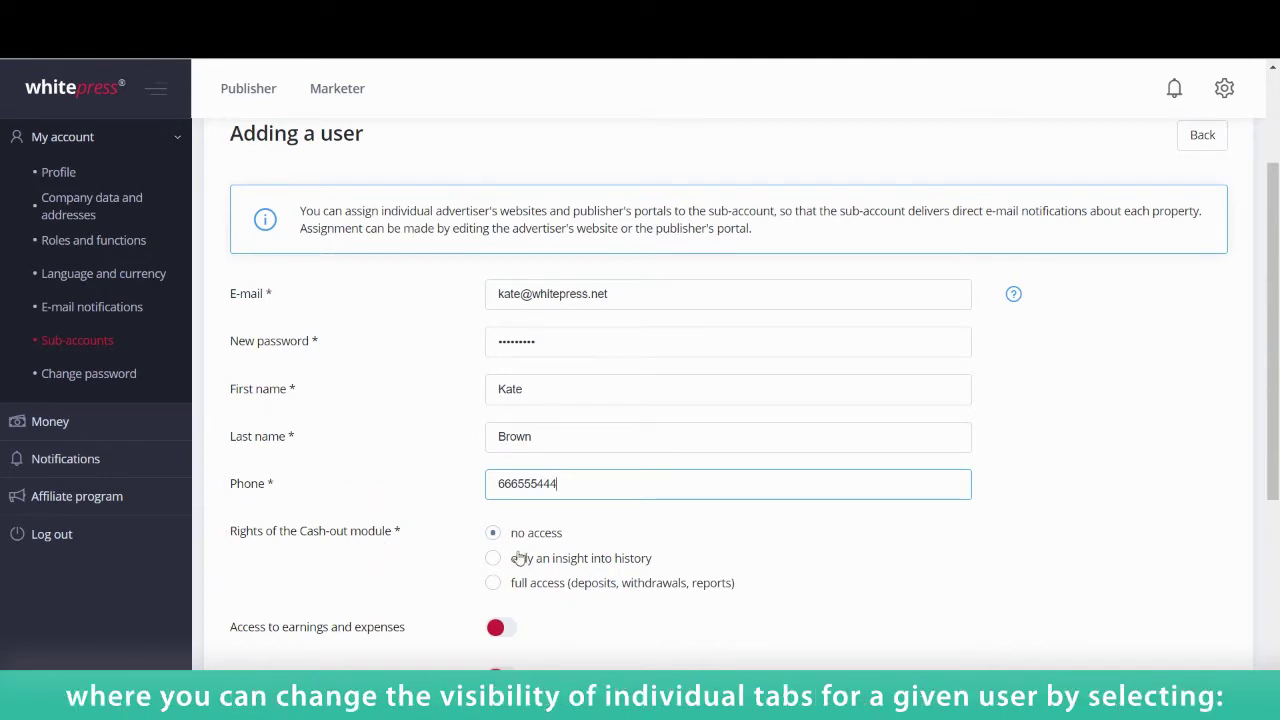
Step: Set the Cash-out module rights to 'full access (deposits, withdrawals, reports)'
{"action": "scroll", "coordinate": [520, 554], "scroll_direction": "down", "scroll_amount": 2}
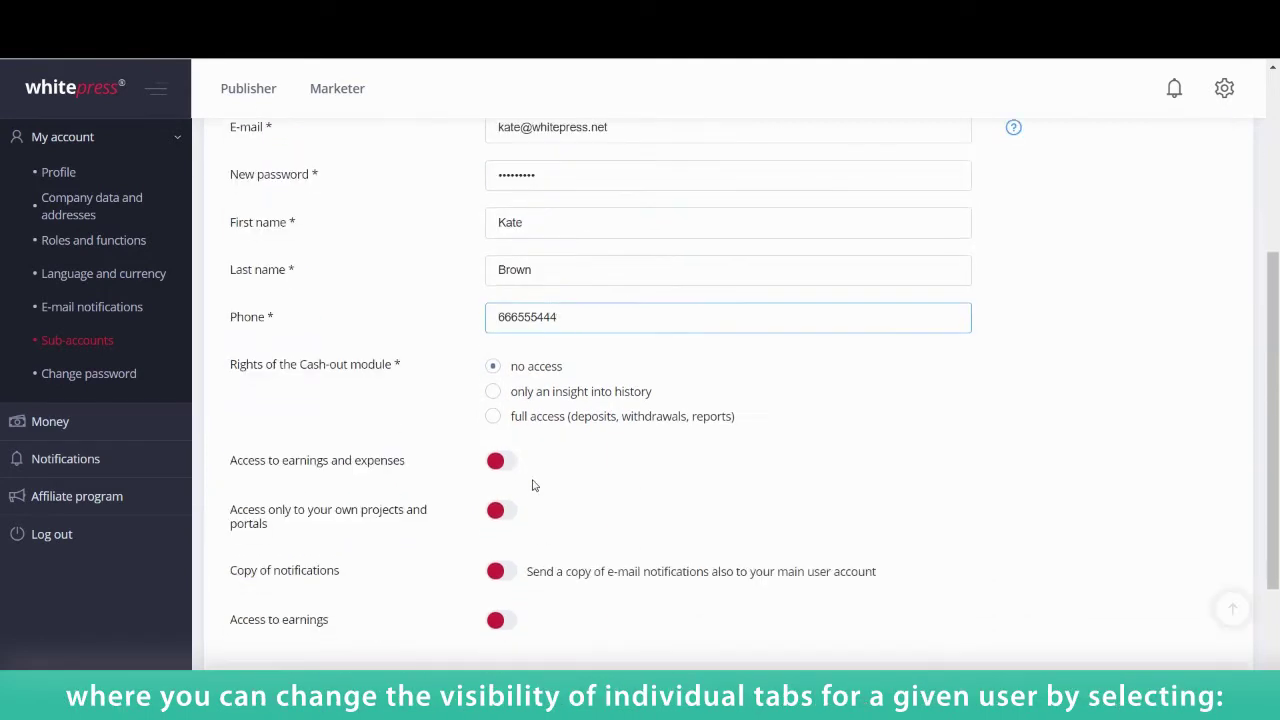
{"action": "left_click", "coordinate": [493, 391]}
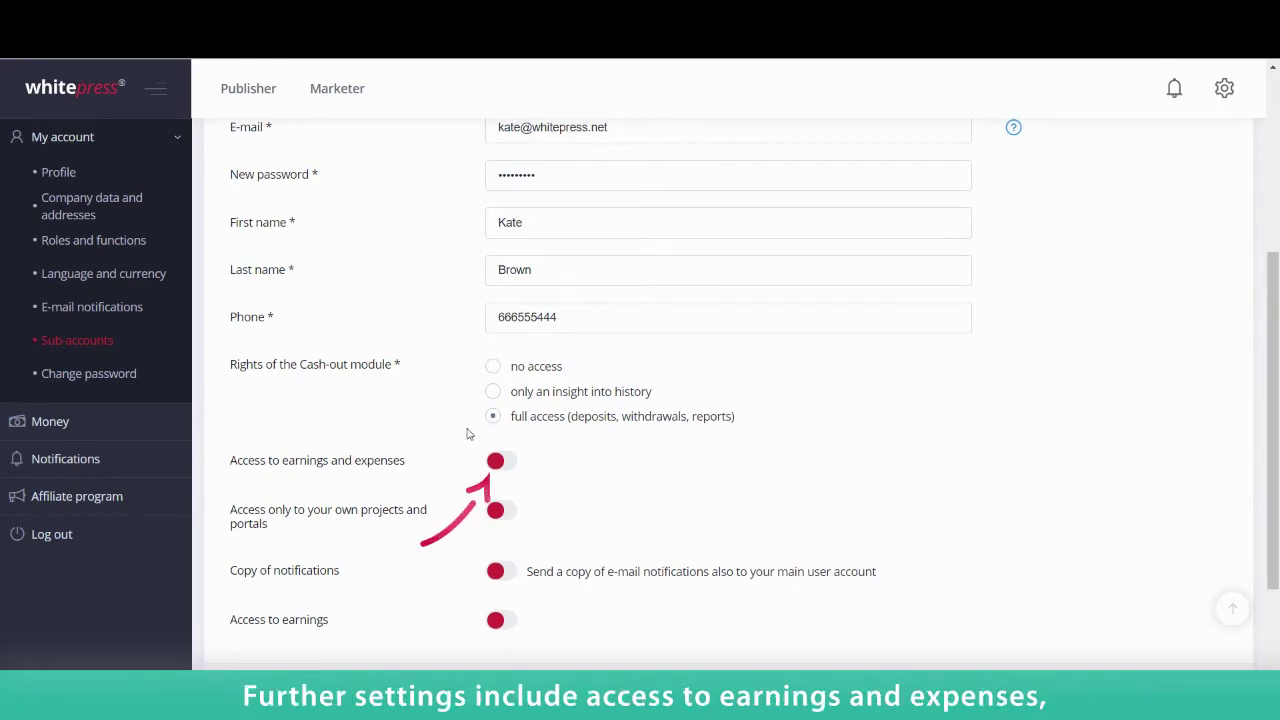
Step: Try out the earnings-and-expenses, own-projects-only and notification-copy switches, ending with notifications off
{"action": "left_click", "coordinate": [503, 463]}
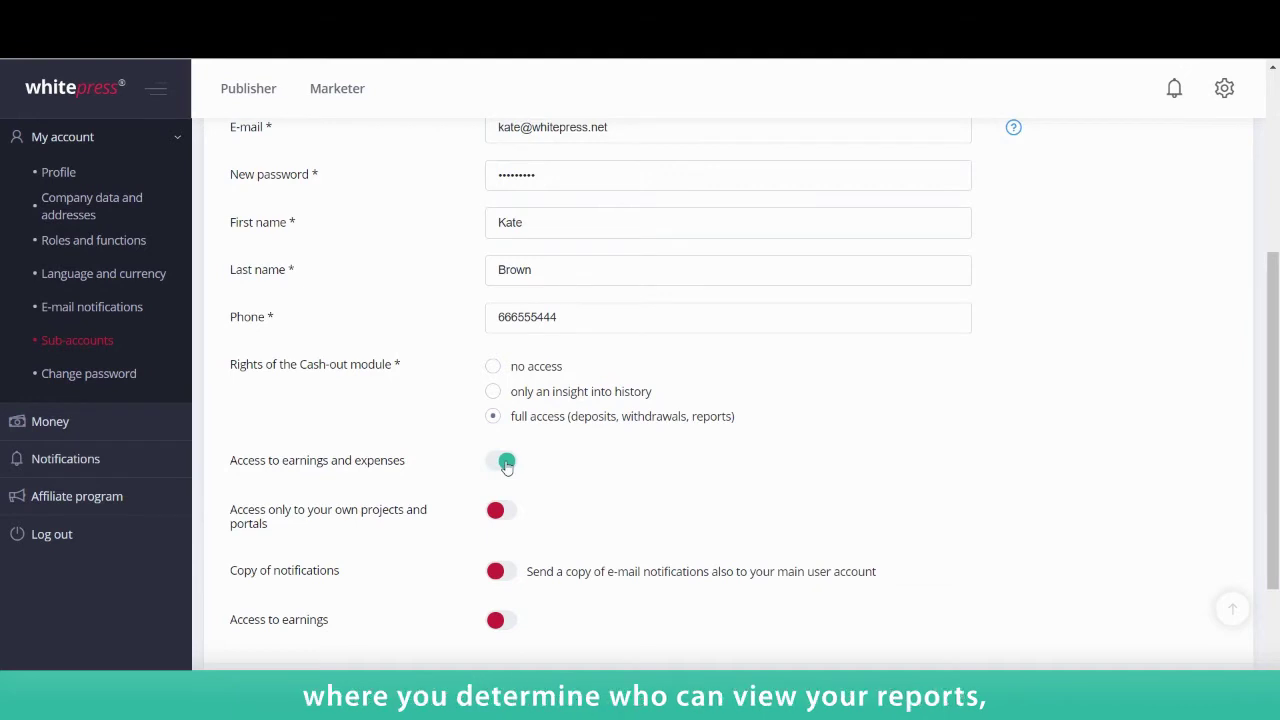
{"action": "left_click", "coordinate": [503, 463]}
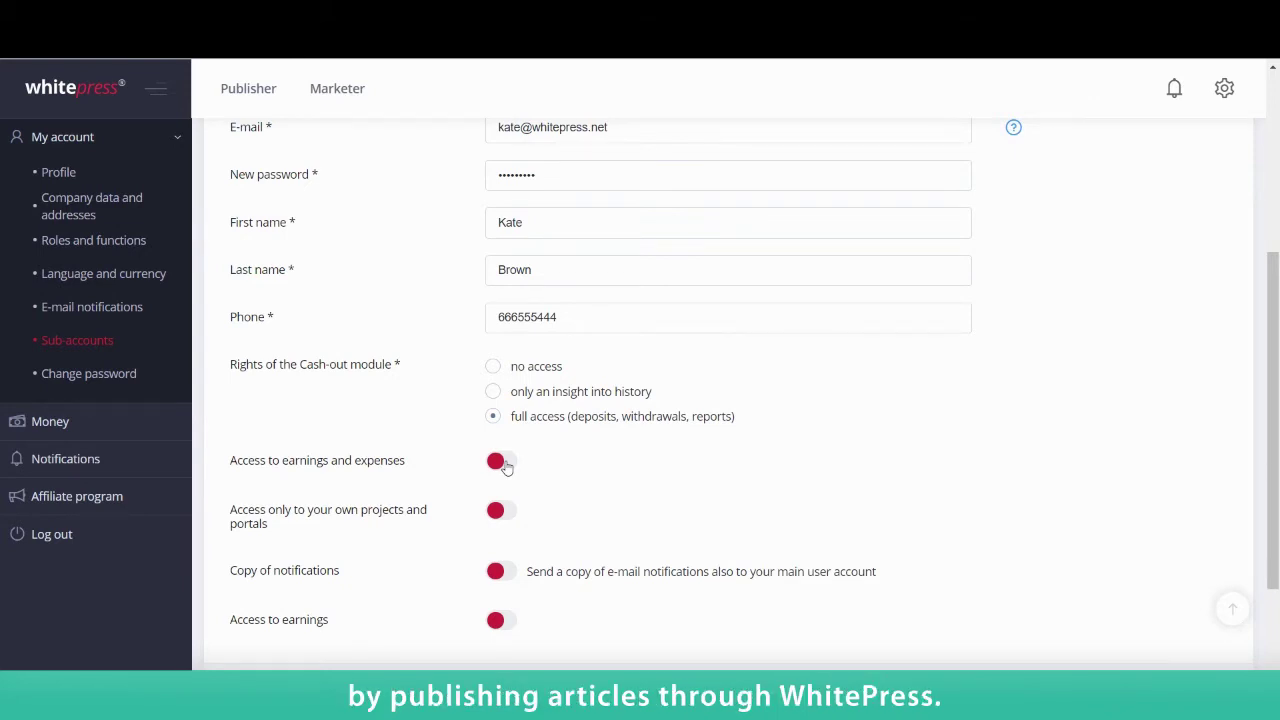
{"action": "left_click", "coordinate": [503, 463]}
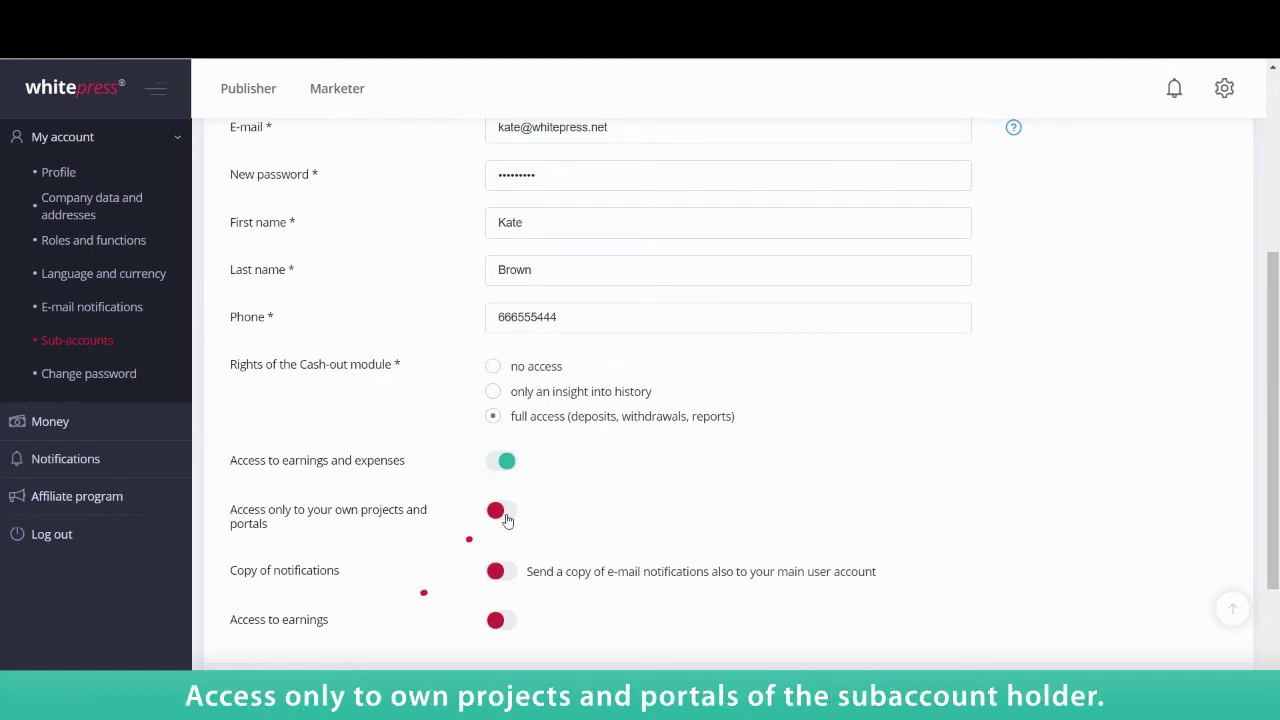
{"action": "left_click", "coordinate": [505, 515]}
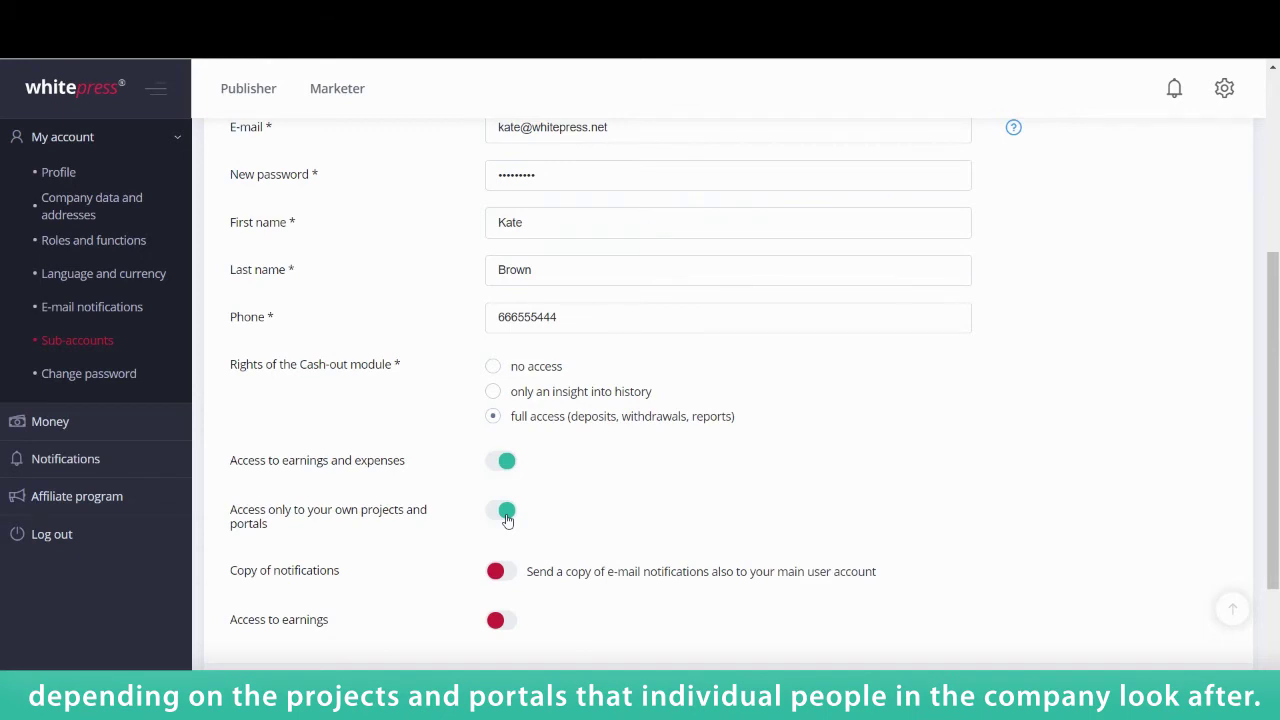
{"action": "left_click", "coordinate": [503, 572]}
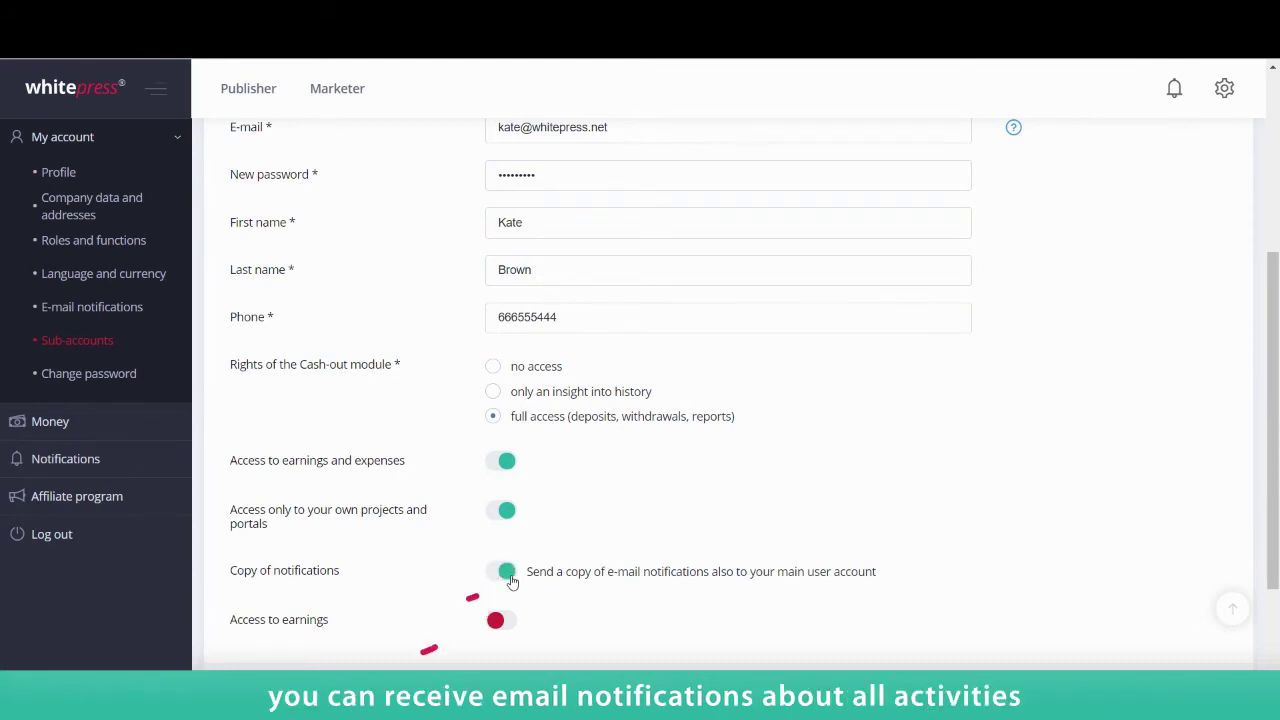
{"action": "left_click", "coordinate": [510, 578]}
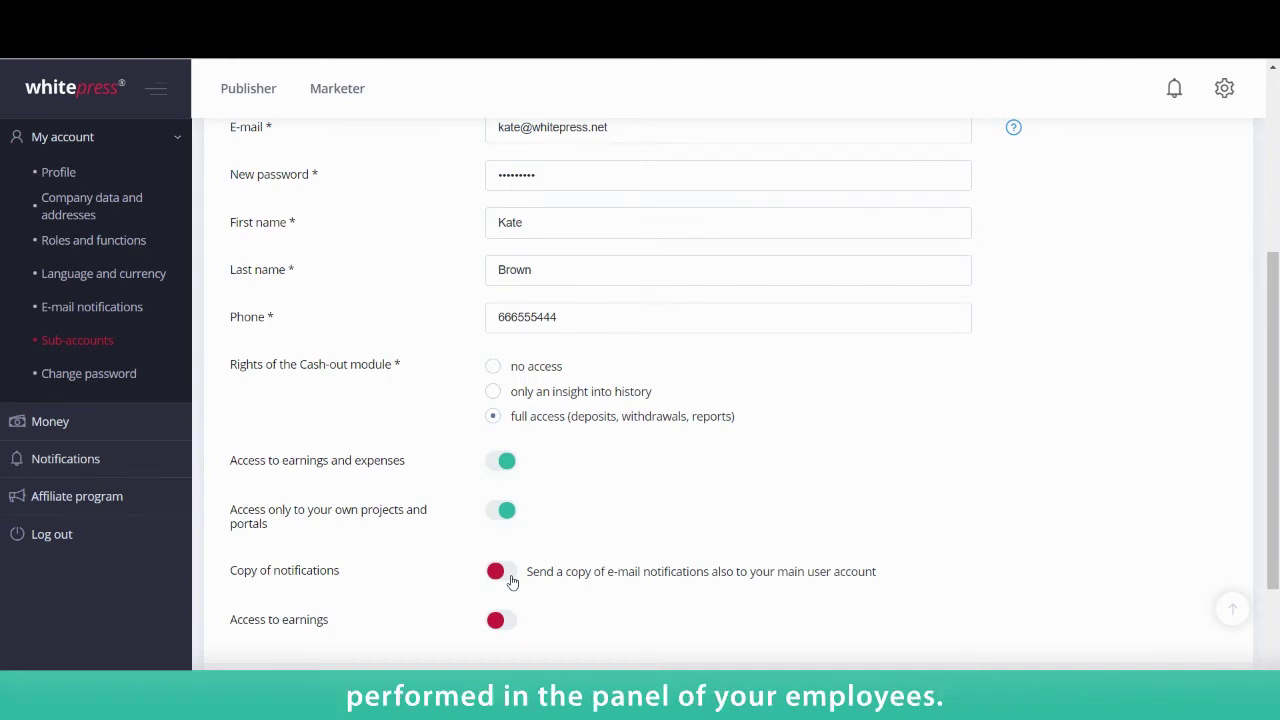
Step: Leave earnings, own-projects-only and earnings-and-expenses access off, then save the sub-account
{"action": "left_click", "coordinate": [500, 628]}
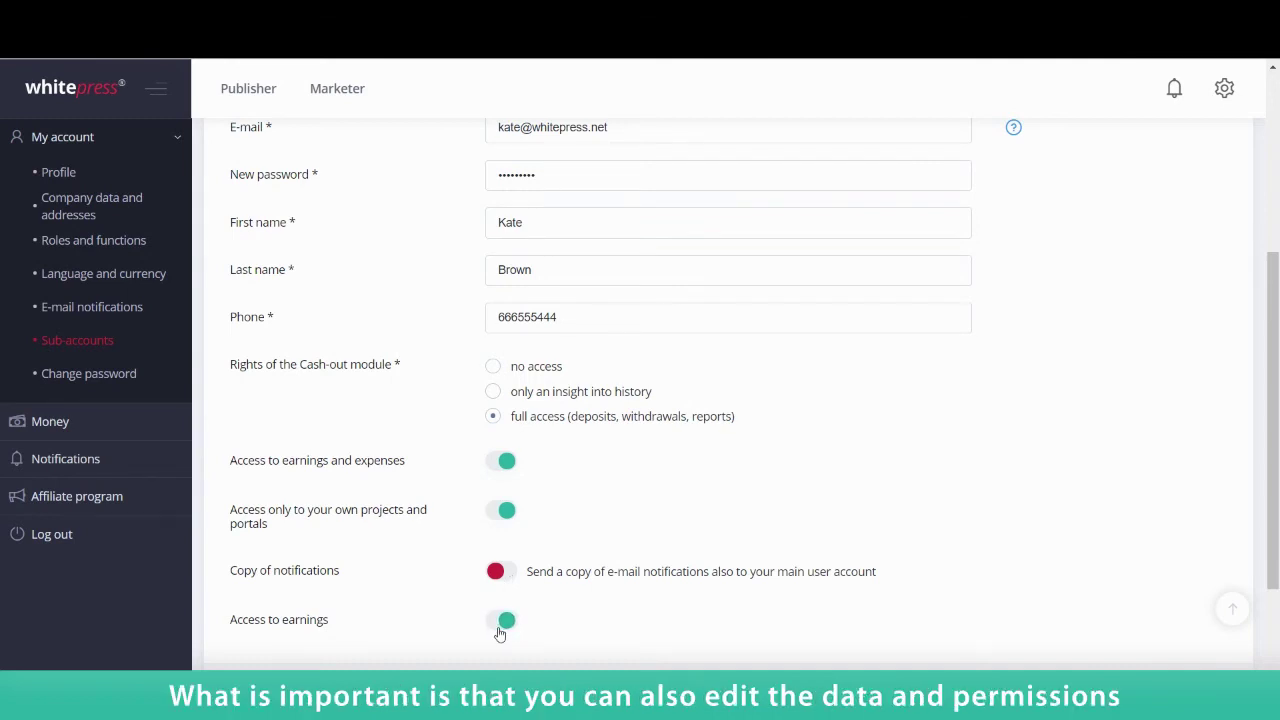
{"action": "left_click", "coordinate": [500, 628]}
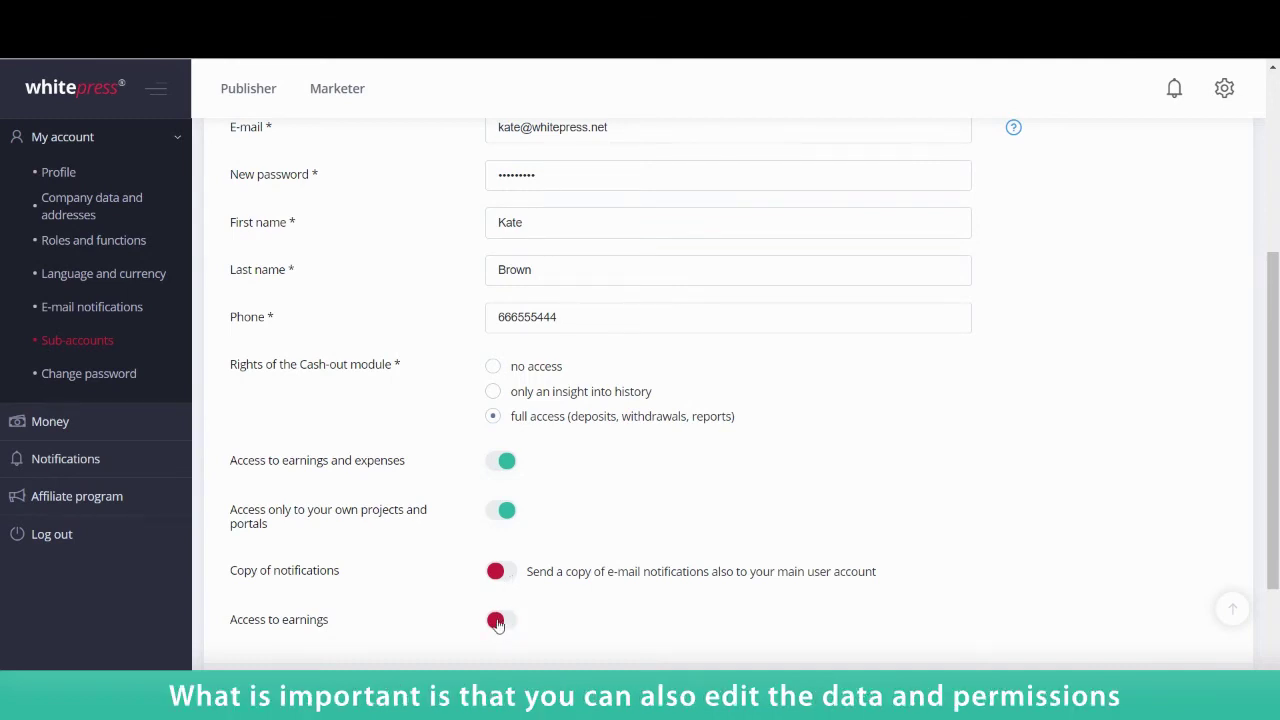
{"action": "left_click", "coordinate": [505, 513]}
{"action": "left_click", "coordinate": [505, 465]}
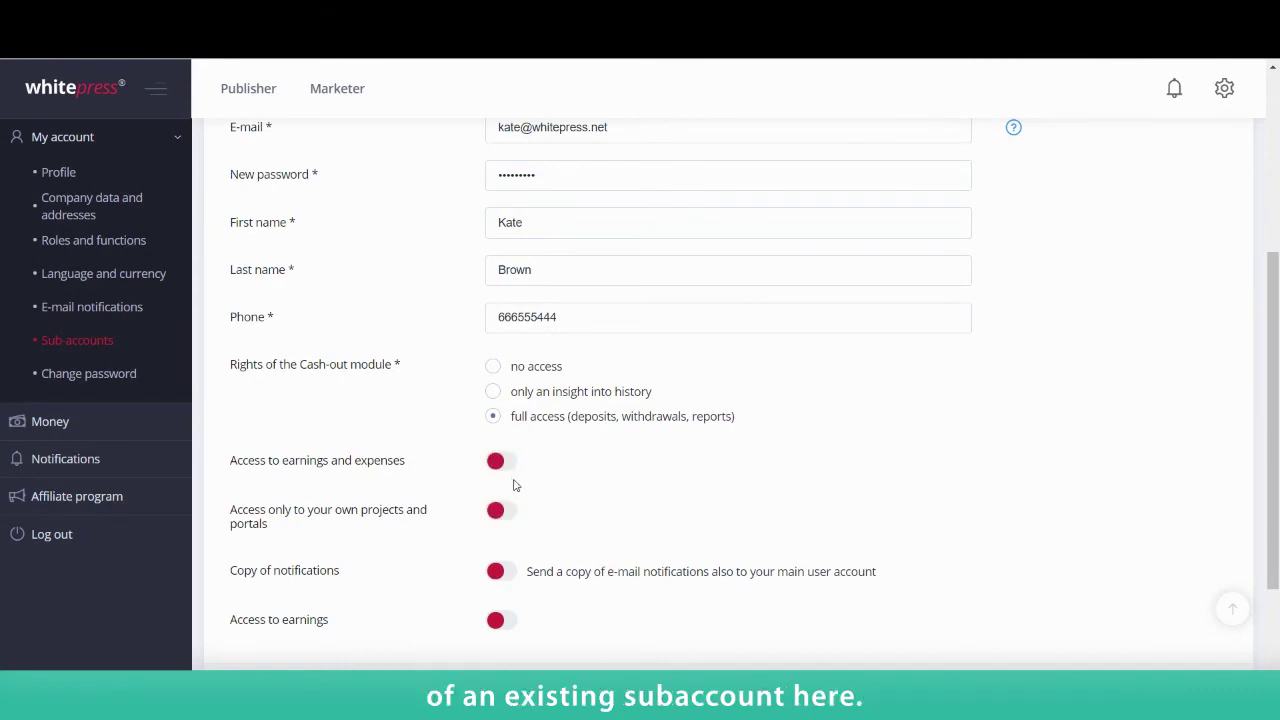
{"action": "scroll", "coordinate": [515, 485], "scroll_direction": "down", "scroll_amount": 2}
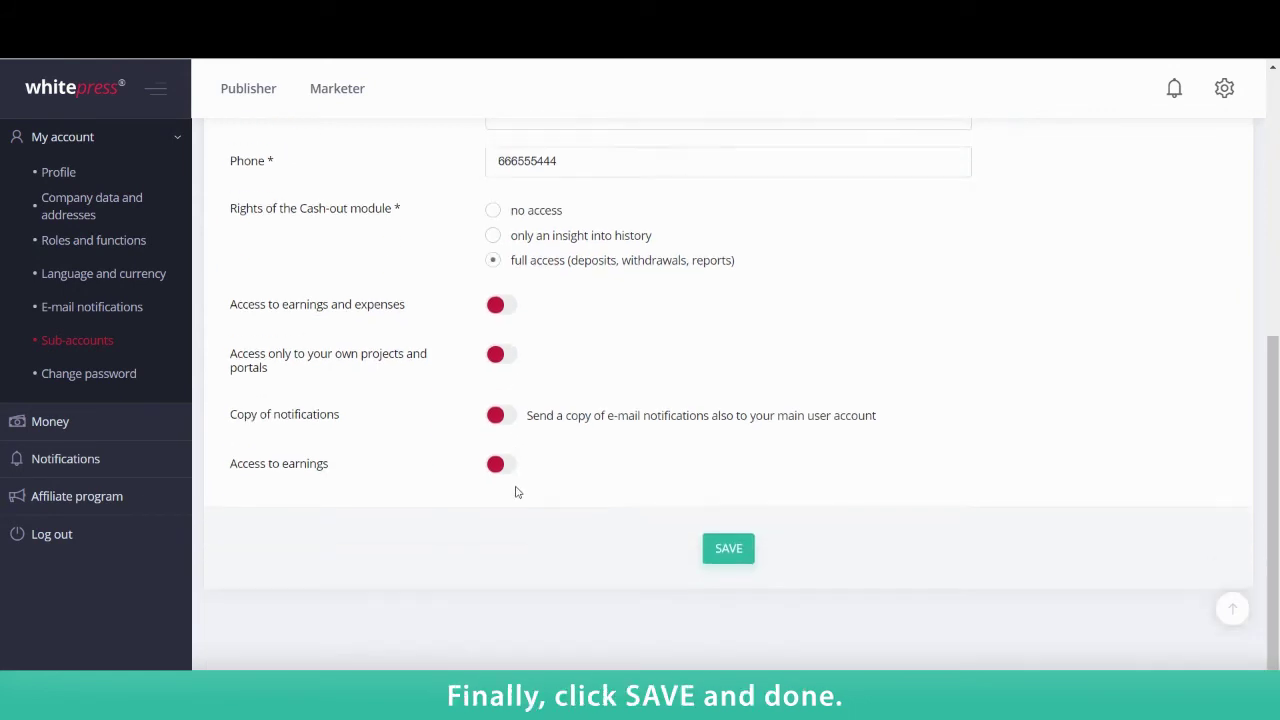
{"action": "left_click", "coordinate": [728, 552]}
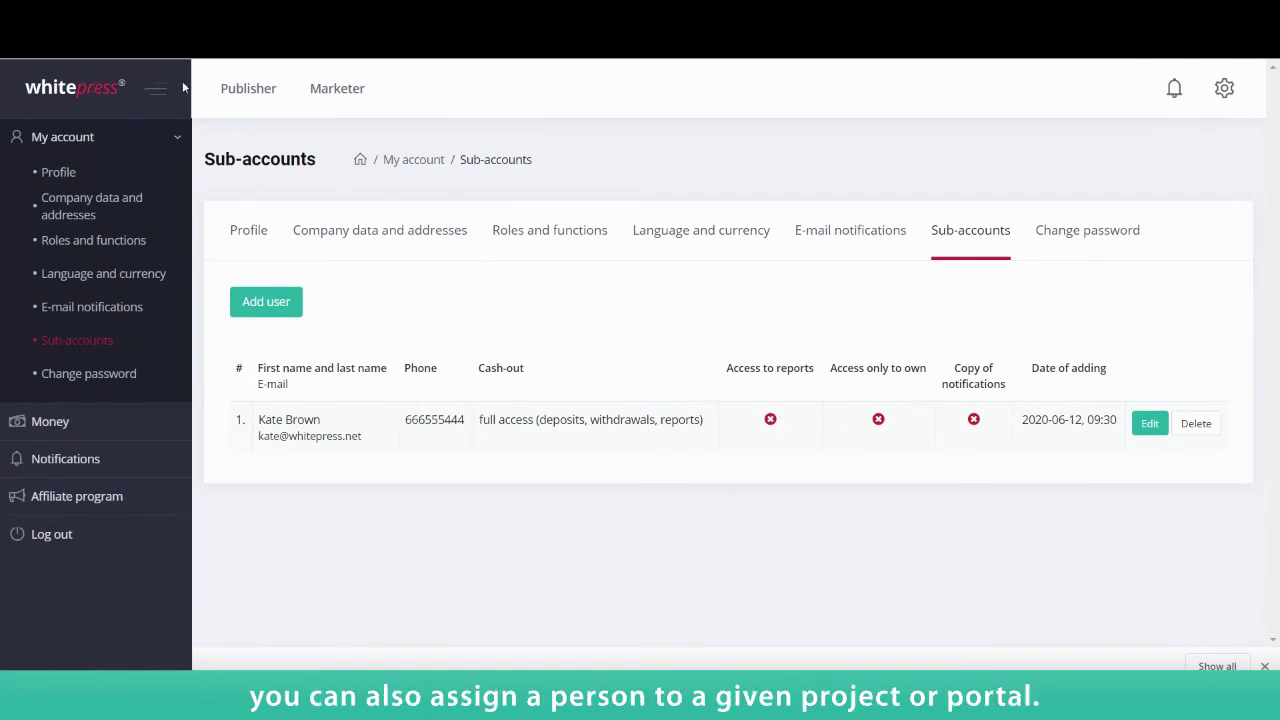
Step: Switch to the Publisher side and start the add-portal wizard from My portals
{"action": "left_click", "coordinate": [221, 110]}
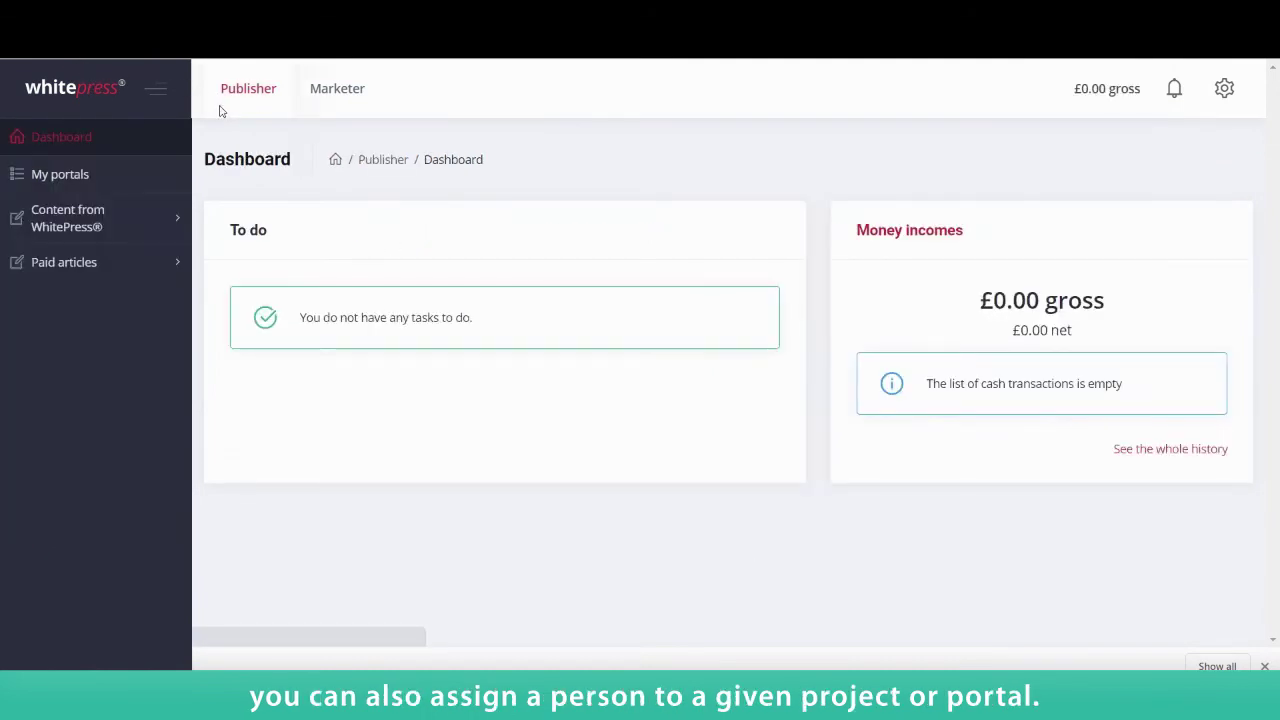
{"action": "left_click", "coordinate": [94, 180]}
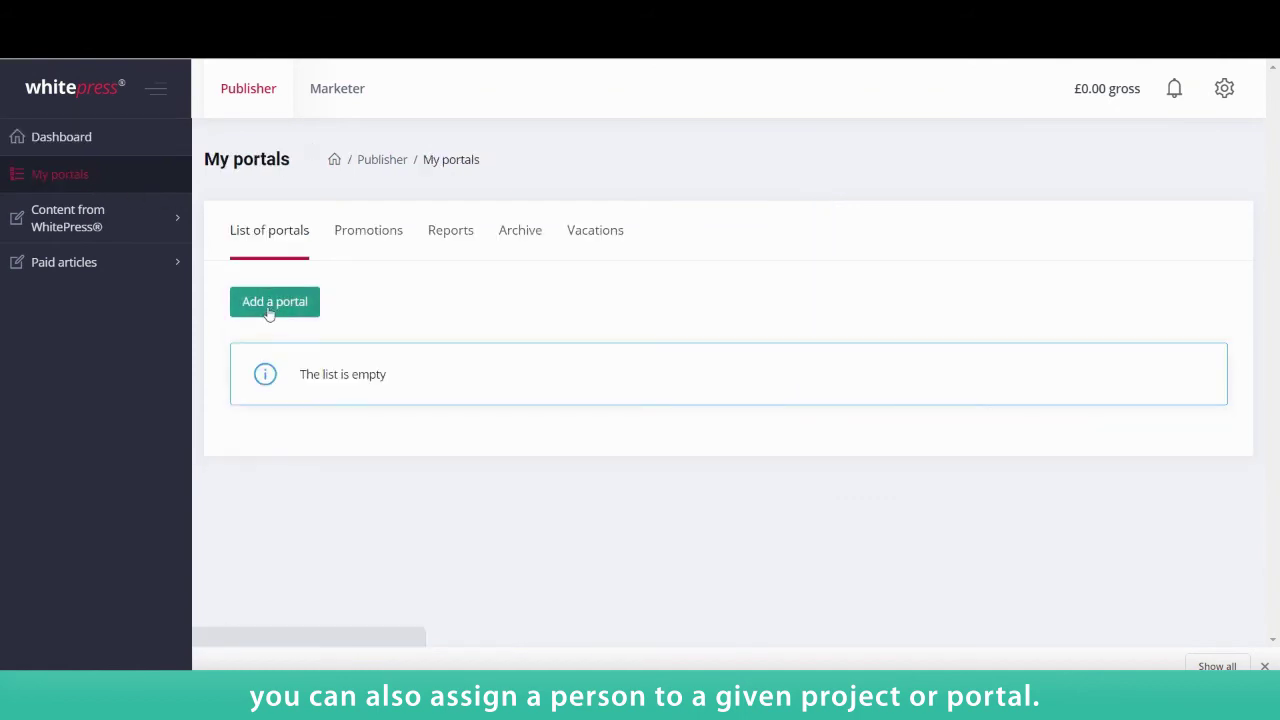
{"action": "left_click", "coordinate": [268, 312]}
{"action": "left_click", "coordinate": [706, 483]}
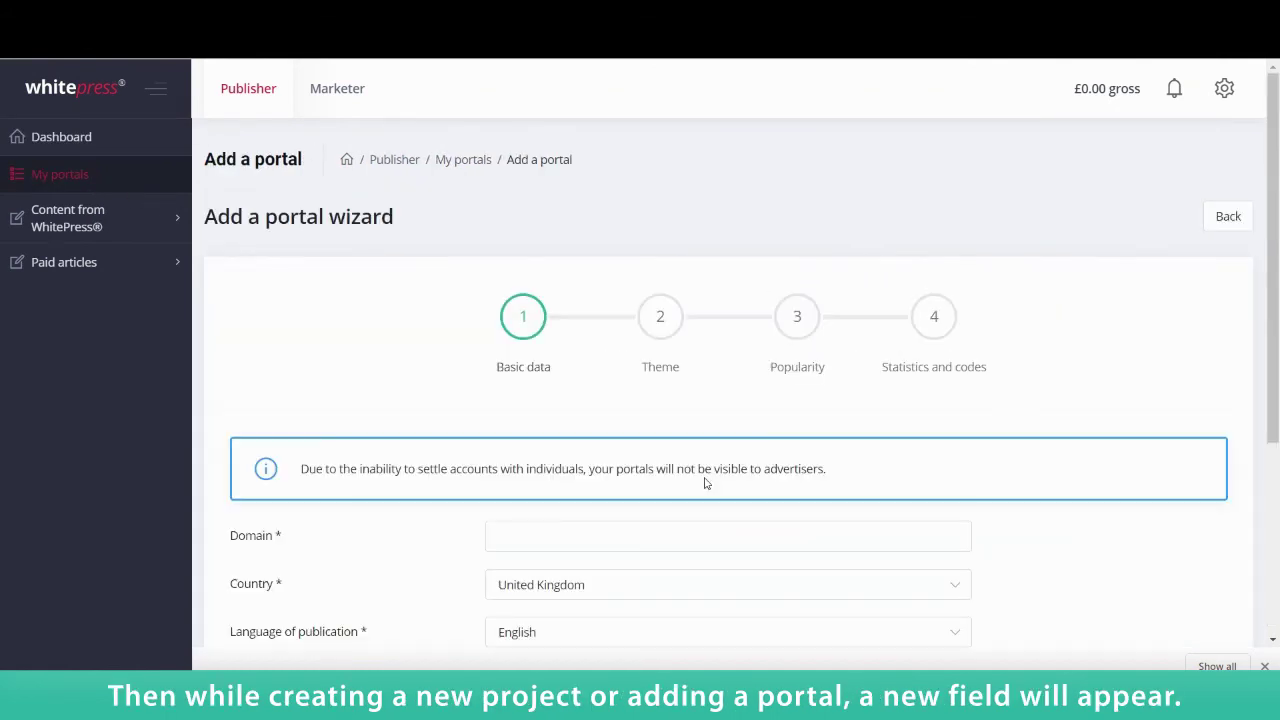
Step: Enter domain whitepress.net, pick the new sub-account as Portal carer, and continue to Theme
{"action": "scroll", "coordinate": [640, 490], "scroll_direction": "down", "scroll_amount": 2}
{"action": "left_click", "coordinate": [532, 371]}
{"action": "type", "text": "whitep"}
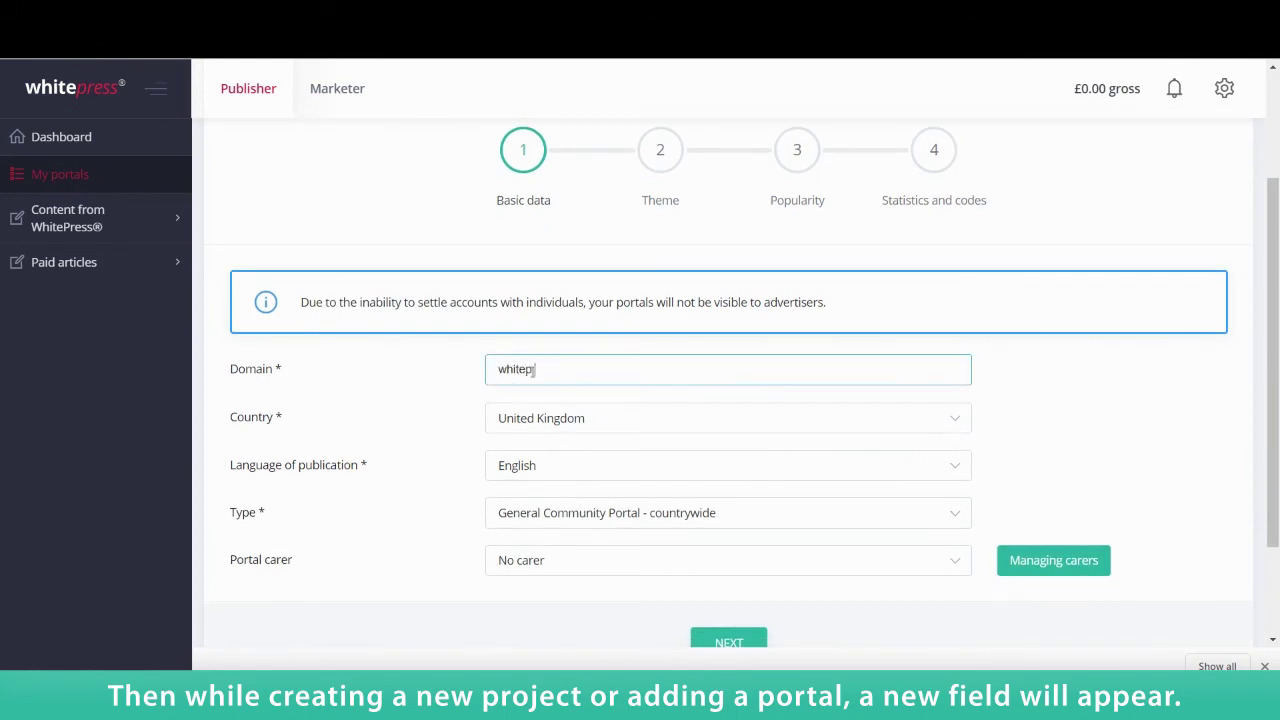
{"action": "type", "text": "ress.net"}
{"action": "scroll", "coordinate": [531, 366], "scroll_direction": "down", "scroll_amount": 1}
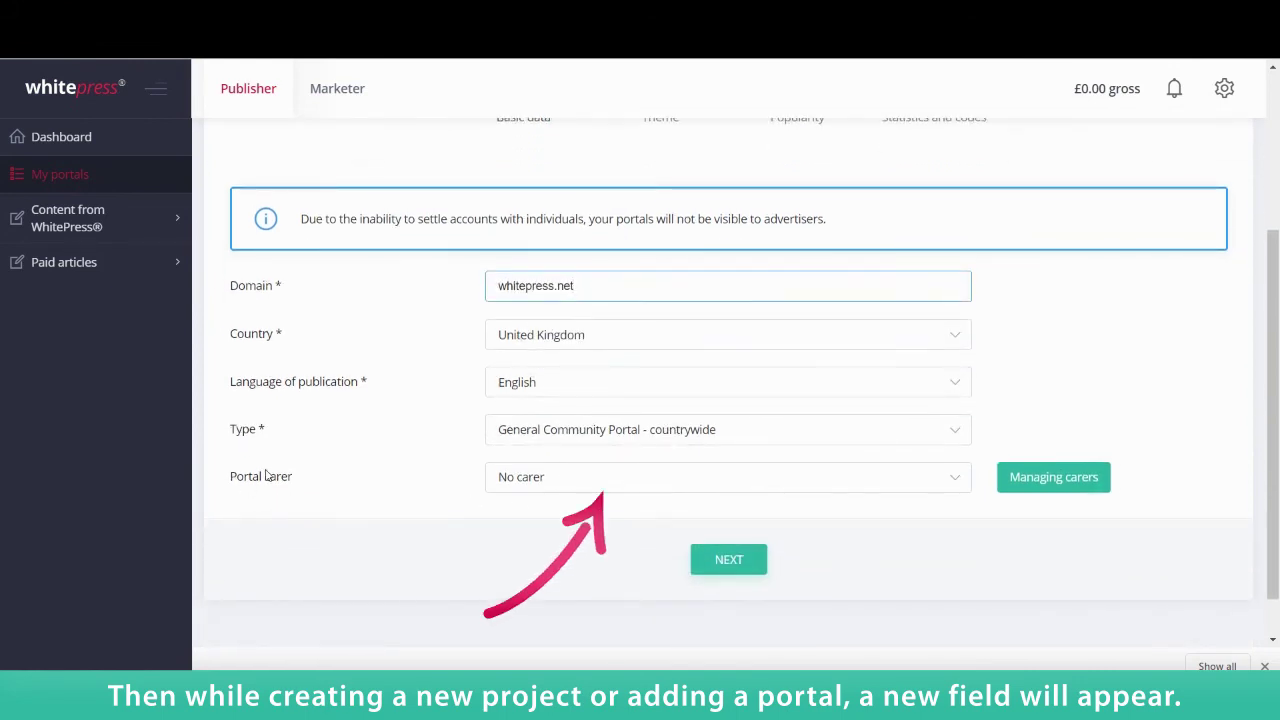
{"action": "left_click", "coordinate": [513, 479]}
{"action": "left_click", "coordinate": [532, 533]}
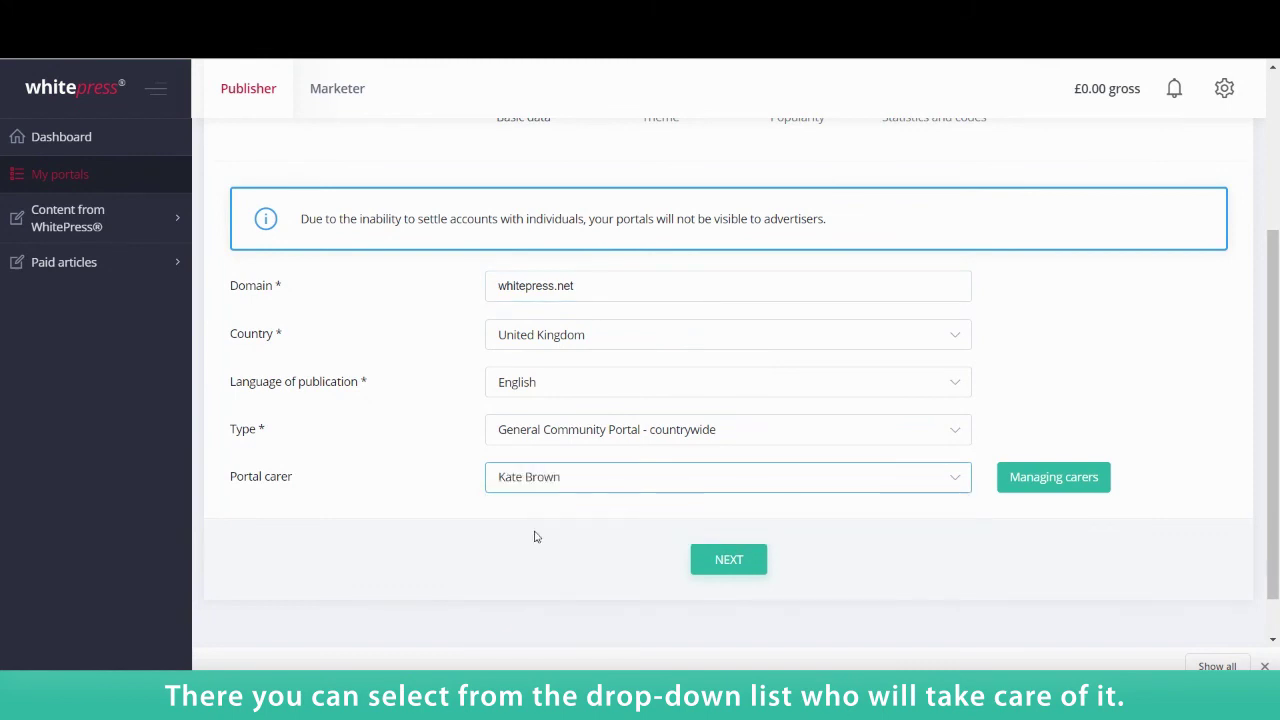
{"action": "left_click", "coordinate": [724, 561]}
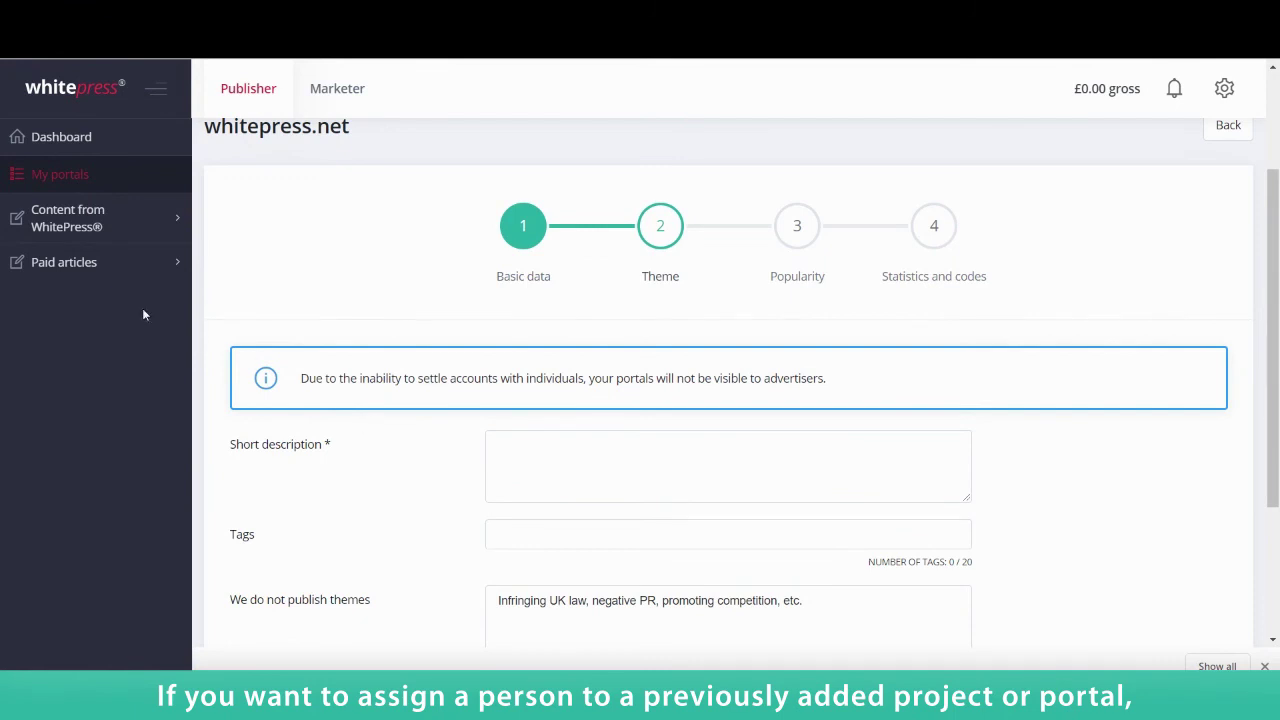
Step: Edit whitepress.net from My portals, reselect the sub-account as carer, and save its basic data
{"action": "left_click", "coordinate": [62, 174]}
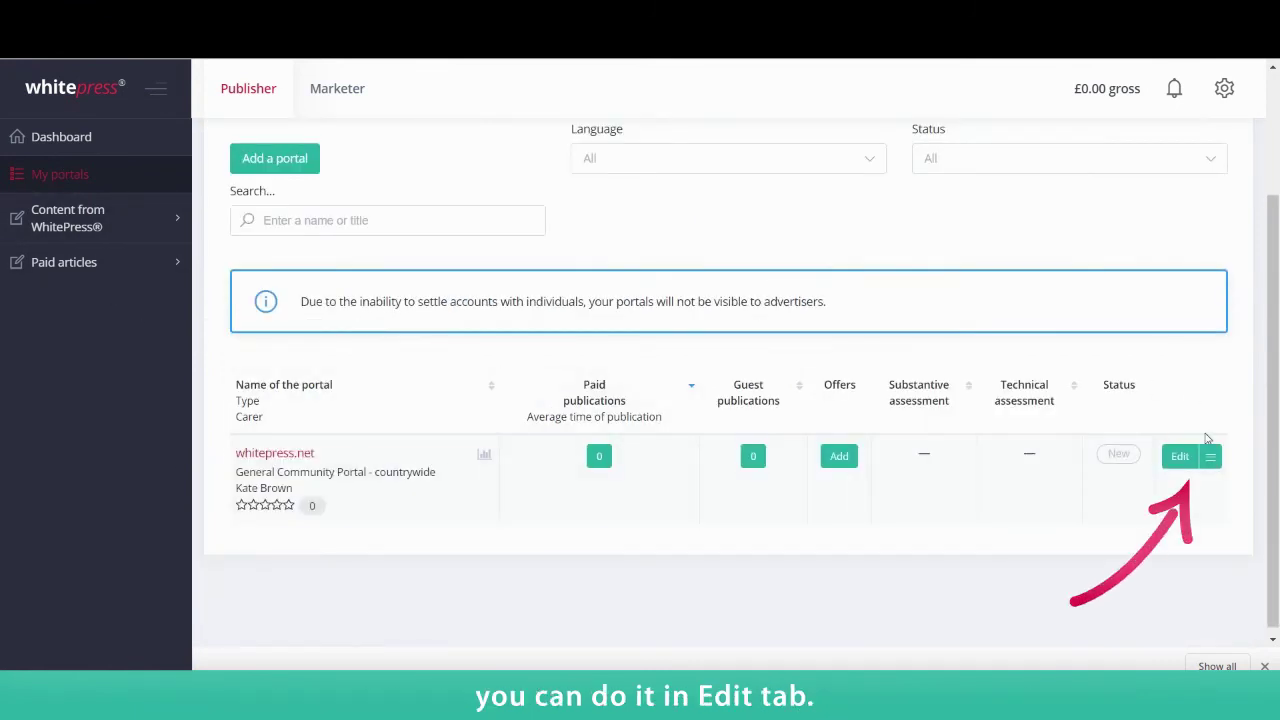
{"action": "left_click", "coordinate": [1179, 456]}
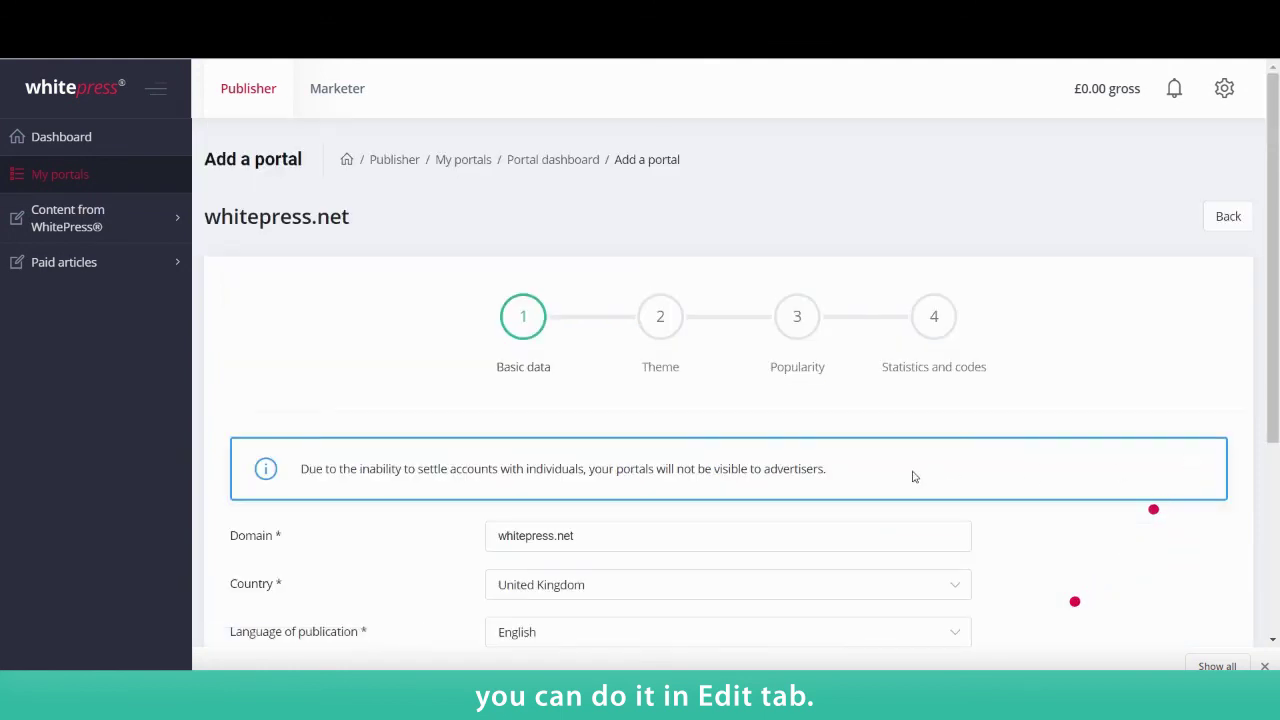
{"action": "scroll", "coordinate": [880, 463], "scroll_direction": "down", "scroll_amount": 3}
{"action": "left_click", "coordinate": [790, 432]}
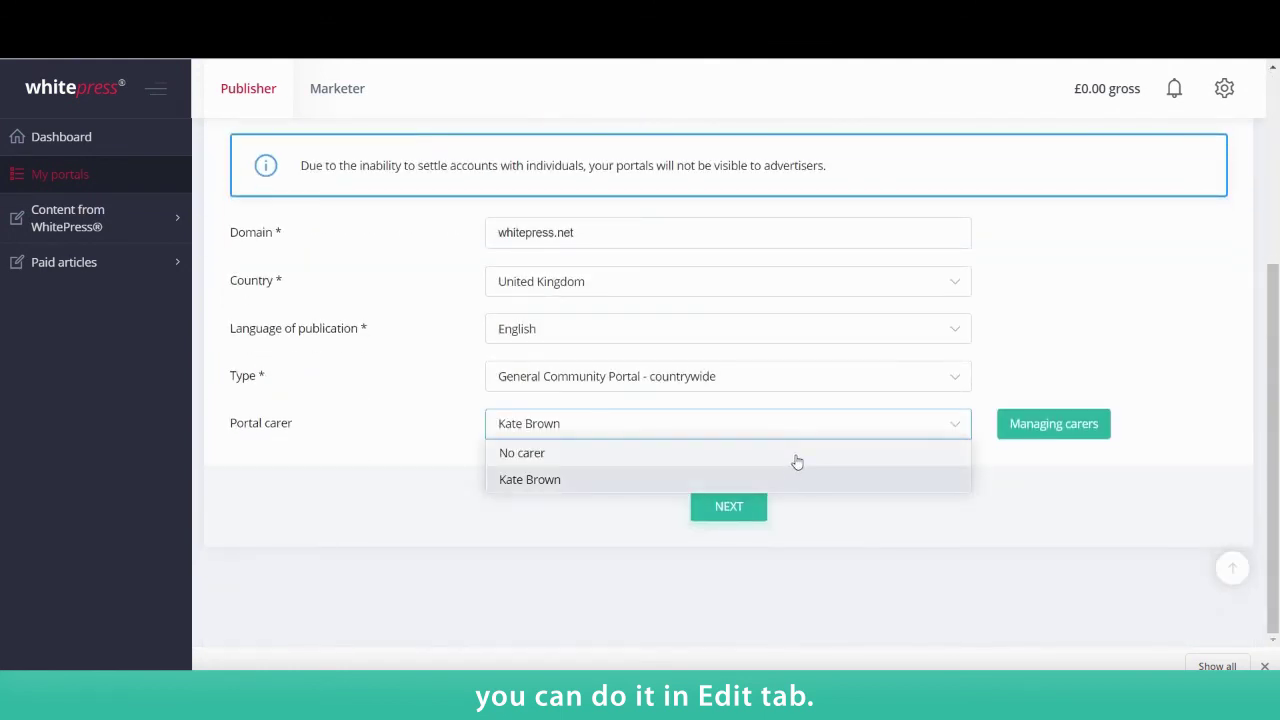
{"action": "left_click", "coordinate": [806, 485]}
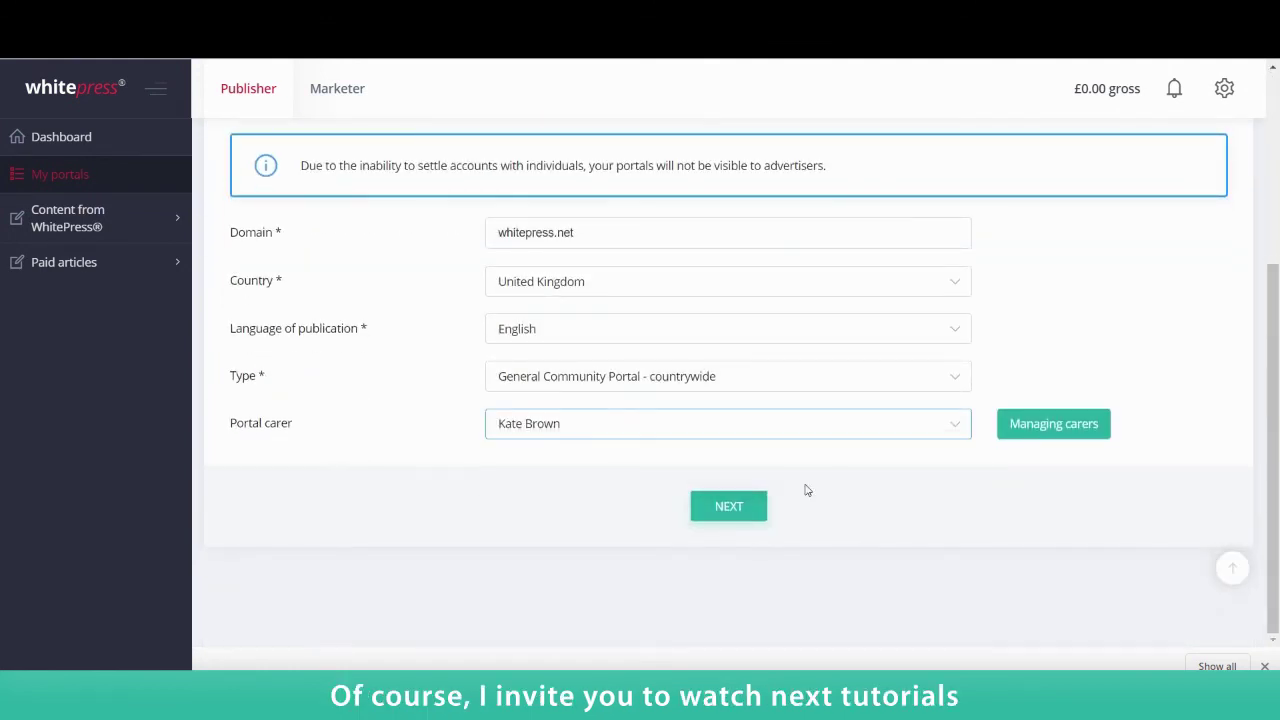
{"action": "left_click", "coordinate": [731, 512]}
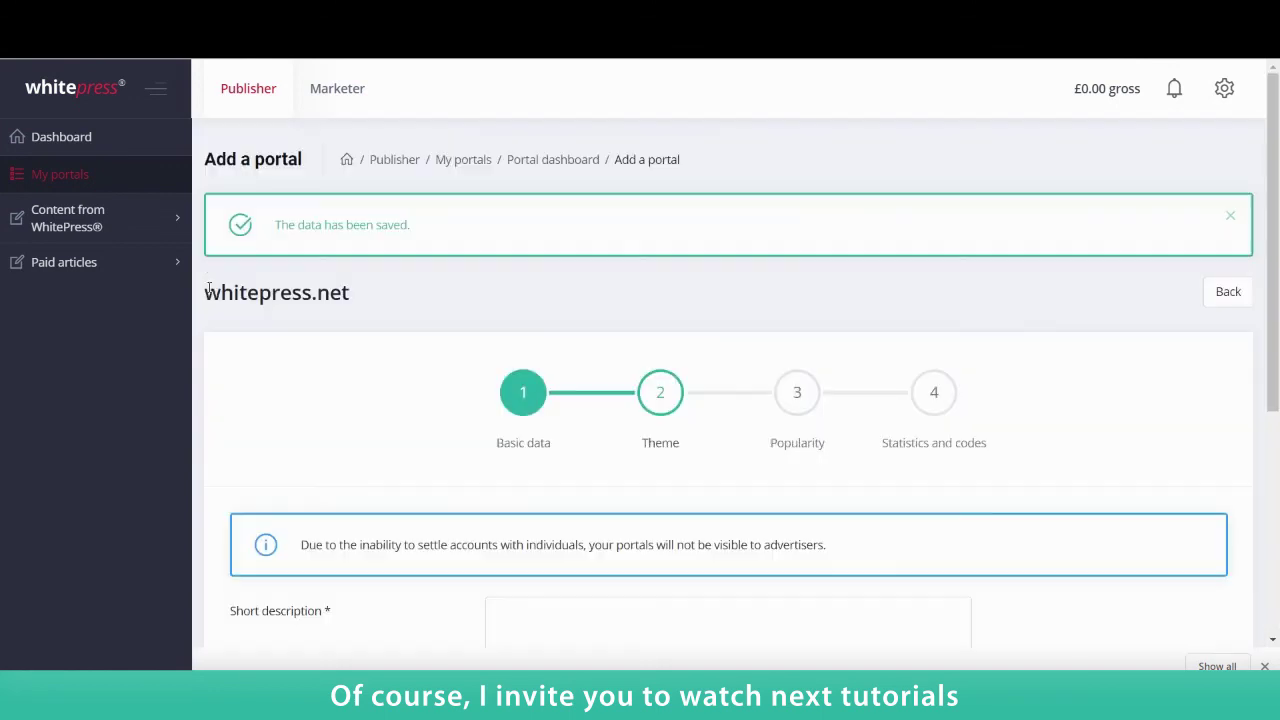